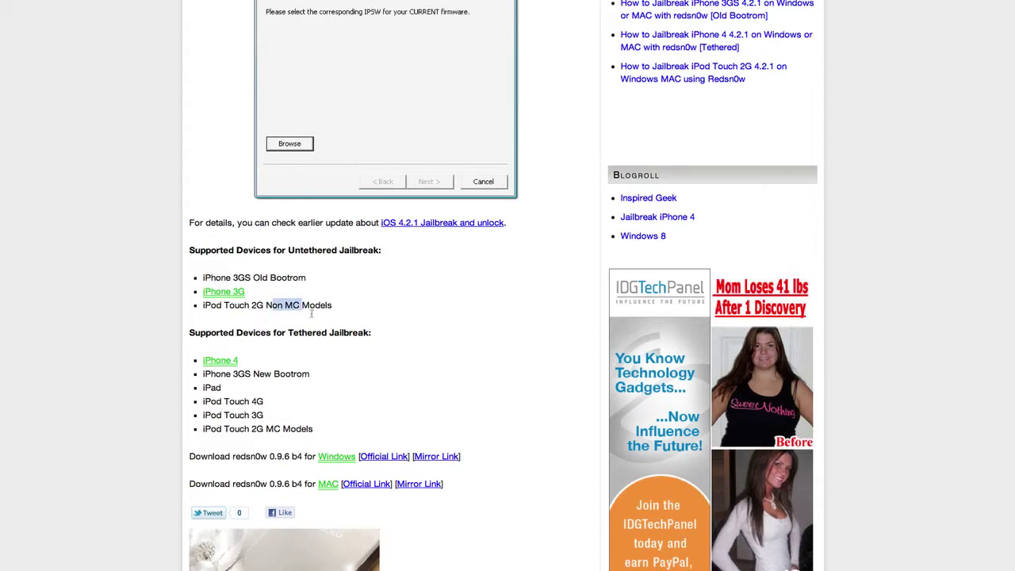
Read the page's iPod Touch 2G Non MC Models and Tethered Jailbreak notes
{"action": "left_click_drag", "start_coordinate": [333, 316], "coordinate": [230, 309]}
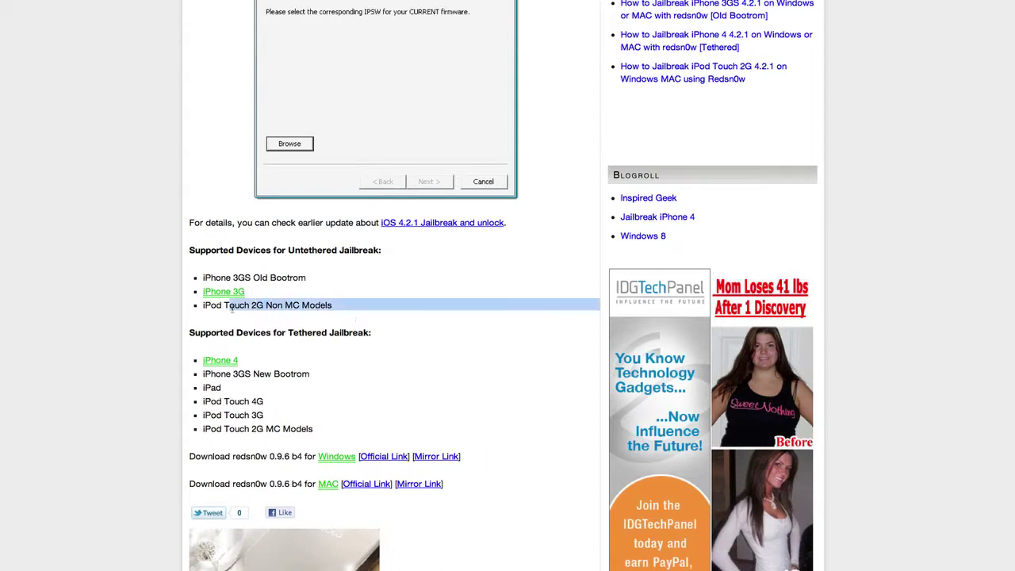
{"action": "left_click", "coordinate": [289, 258]}
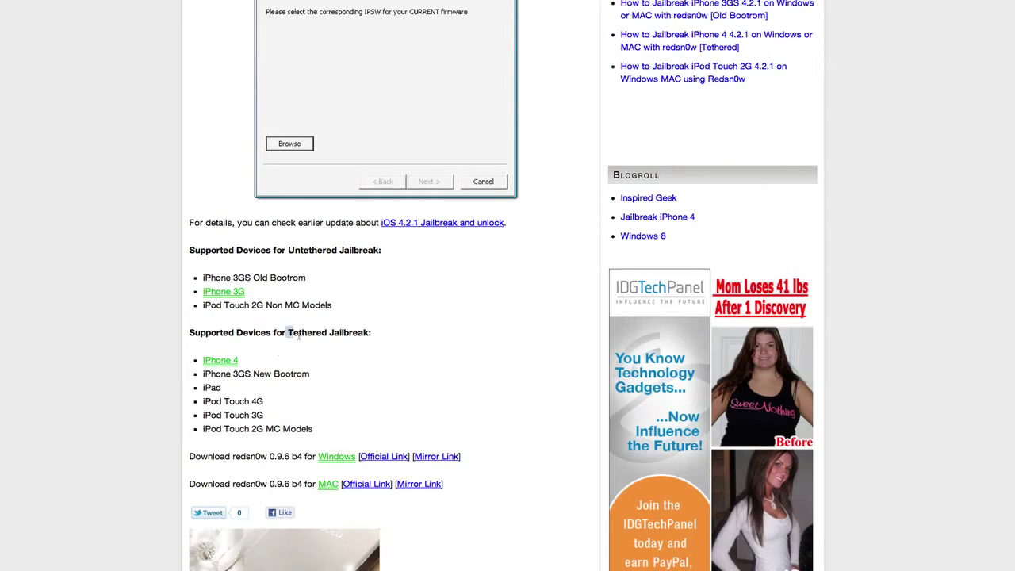
{"action": "left_click_drag", "start_coordinate": [290, 331], "coordinate": [341, 351]}
{"action": "left_click", "coordinate": [343, 351]}
{"action": "scroll", "coordinate": [343, 355], "scroll_direction": "down", "scroll_amount": 2}
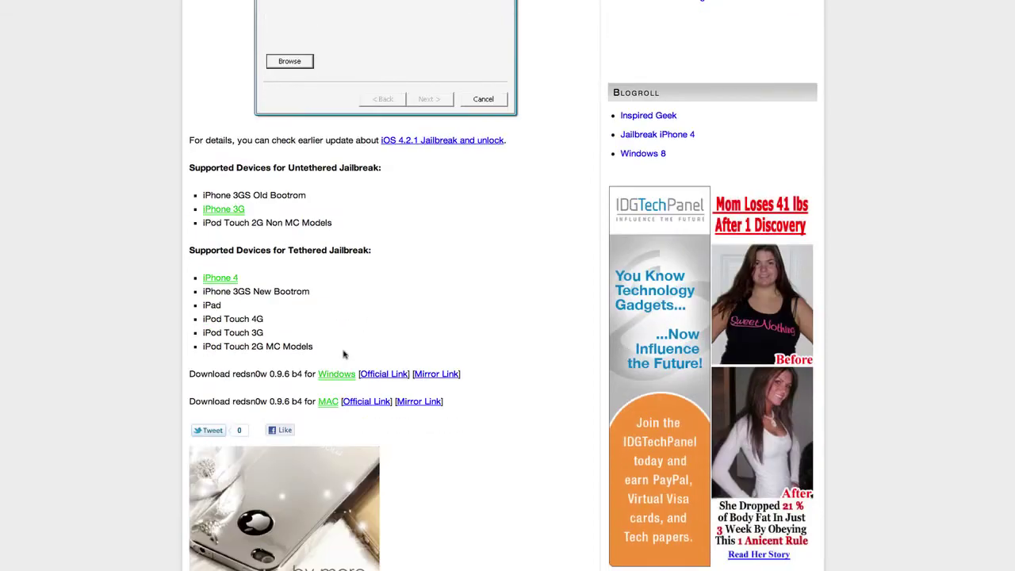
{"action": "scroll", "coordinate": [344, 354], "scroll_direction": "up", "scroll_amount": 3}
{"action": "scroll", "coordinate": [343, 354], "scroll_direction": "down", "scroll_amount": 7}
{"action": "scroll", "coordinate": [343, 355], "scroll_direction": "up", "scroll_amount": 7}
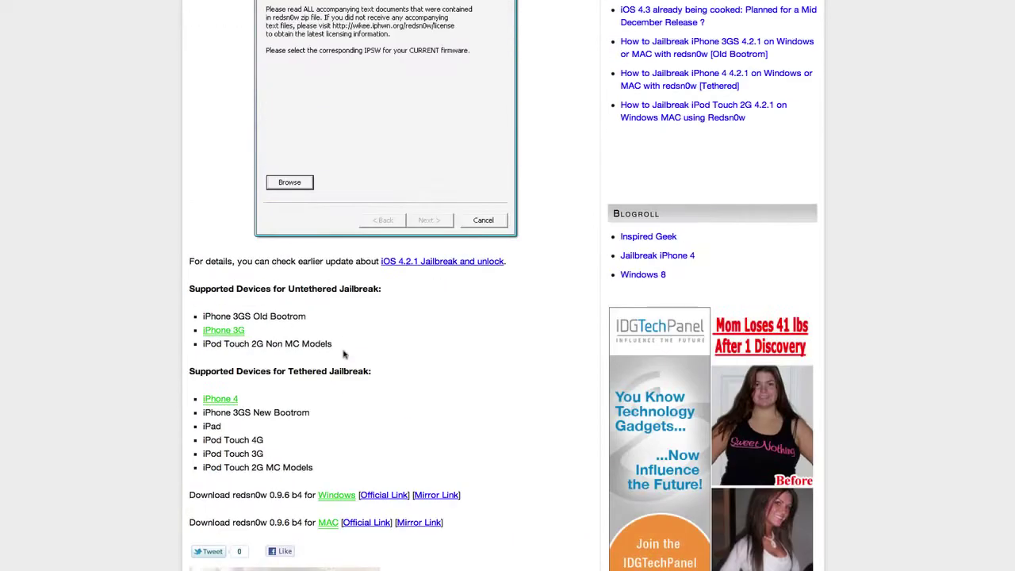
{"action": "scroll", "coordinate": [344, 355], "scroll_direction": "up", "scroll_amount": 1}
{"action": "scroll", "coordinate": [380, 171], "scroll_direction": "up", "scroll_amount": 2}
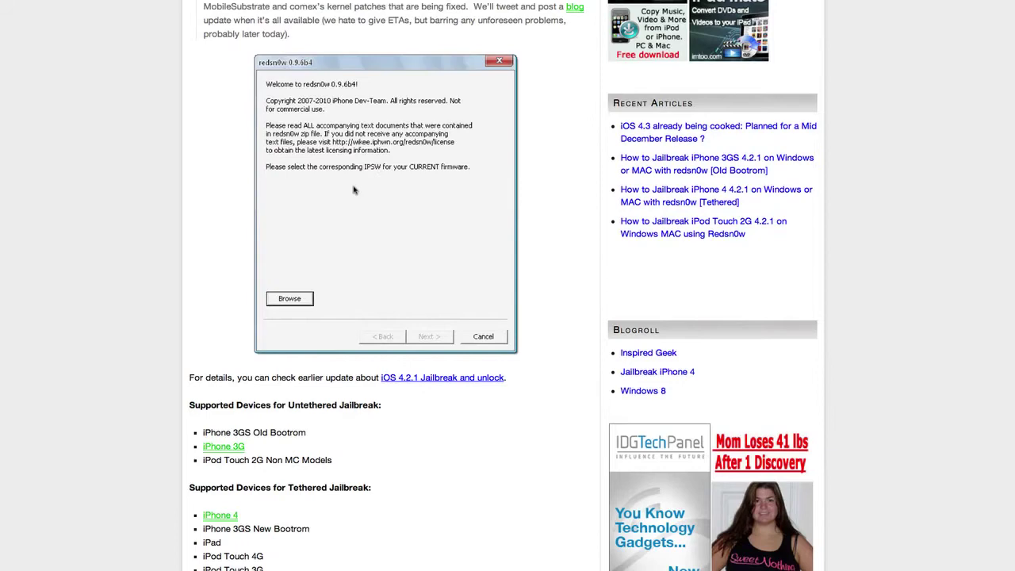
{"action": "scroll", "coordinate": [354, 190], "scroll_direction": "down", "scroll_amount": 4}
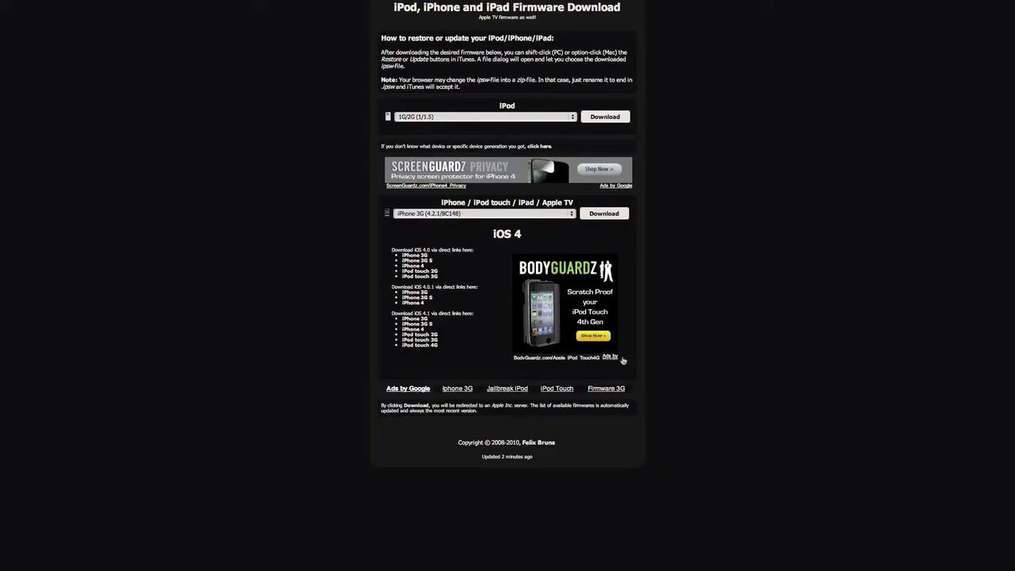
Keep iPhone 3G (4.2.1/8C148) selected in the firmware list and download it
{"action": "left_click", "coordinate": [497, 217]}
{"action": "scroll", "coordinate": [428, 119], "scroll_direction": "up", "scroll_amount": 2}
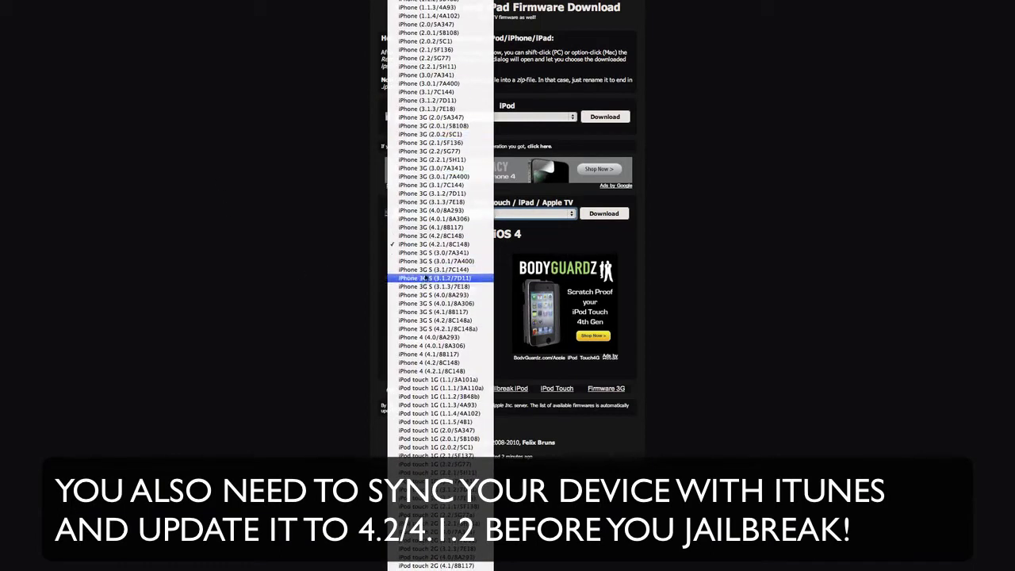
{"action": "scroll", "coordinate": [436, 163], "scroll_direction": "down", "scroll_amount": 1}
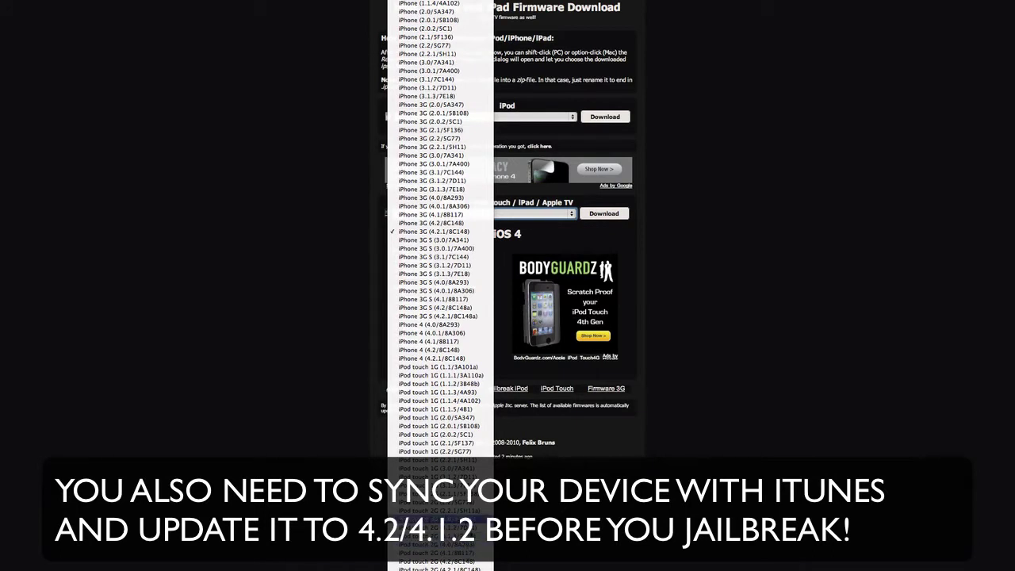
{"action": "left_click", "coordinate": [951, 386]}
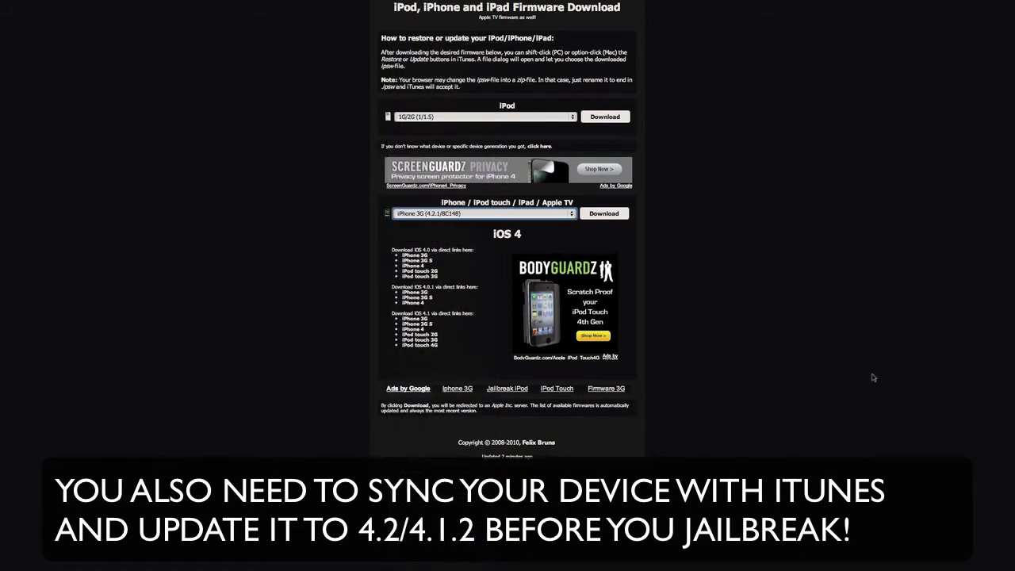
{"action": "left_click", "coordinate": [615, 216]}
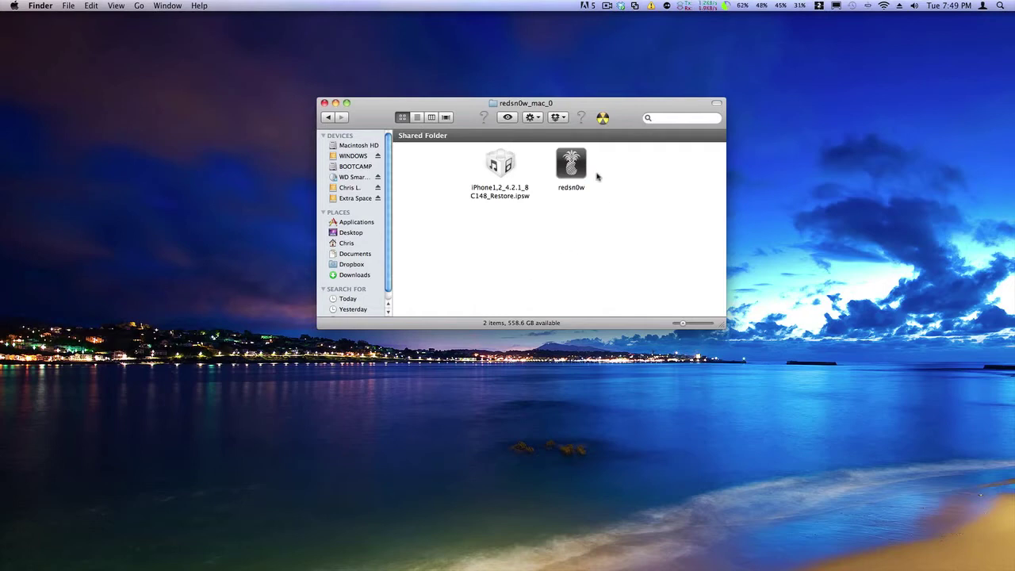
Launch redsn0w past the security warning and move its window beside the folder
{"action": "double_click", "coordinate": [571, 165]}
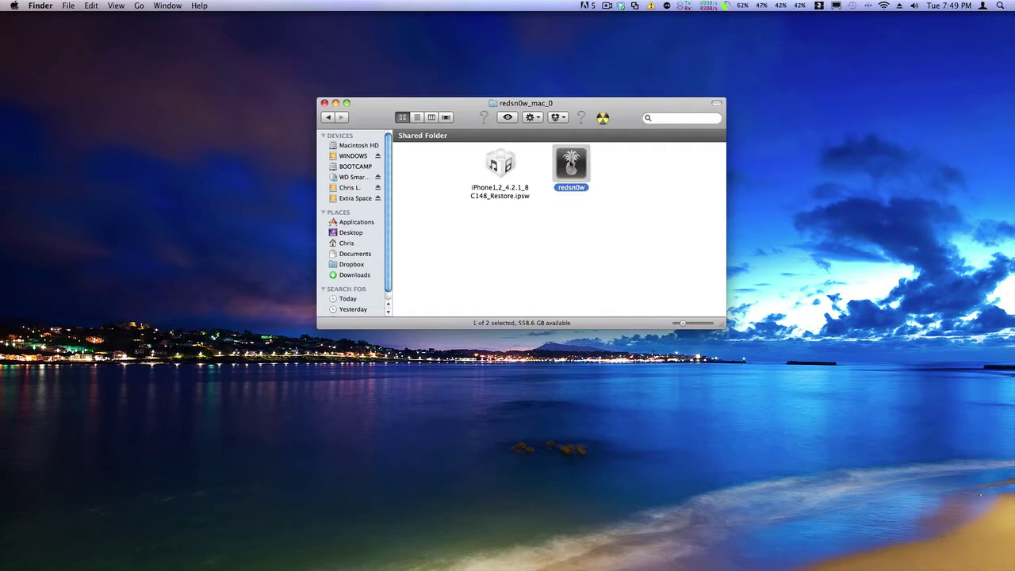
{"action": "left_click", "coordinate": [584, 199]}
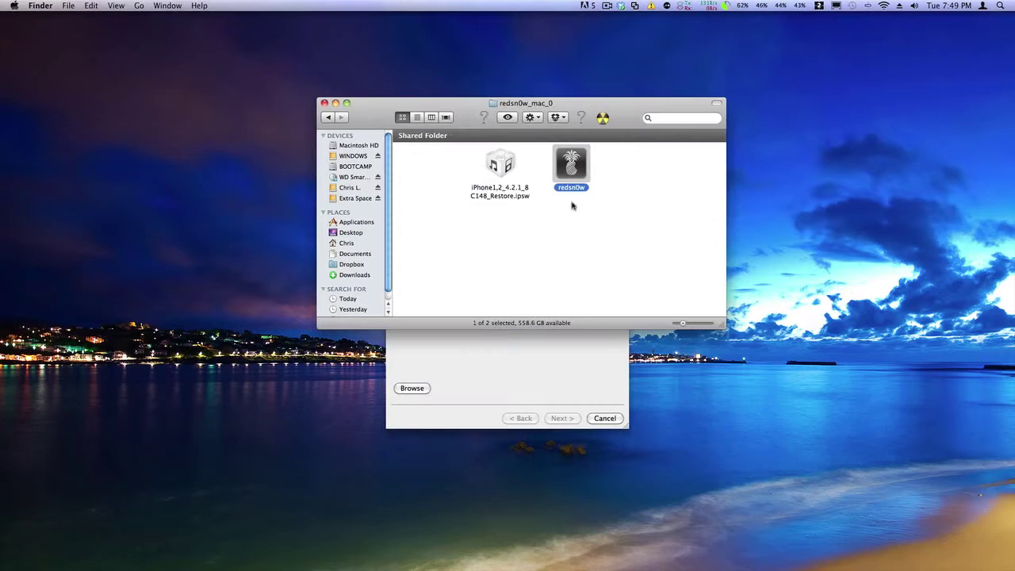
{"action": "mouse_move", "coordinate": [434, 157]}
{"action": "left_mouse_down"}
{"action": "mouse_move", "coordinate": [535, 294]}
{"action": "mouse_move", "coordinate": [727, 82]}
{"action": "left_mouse_up"}
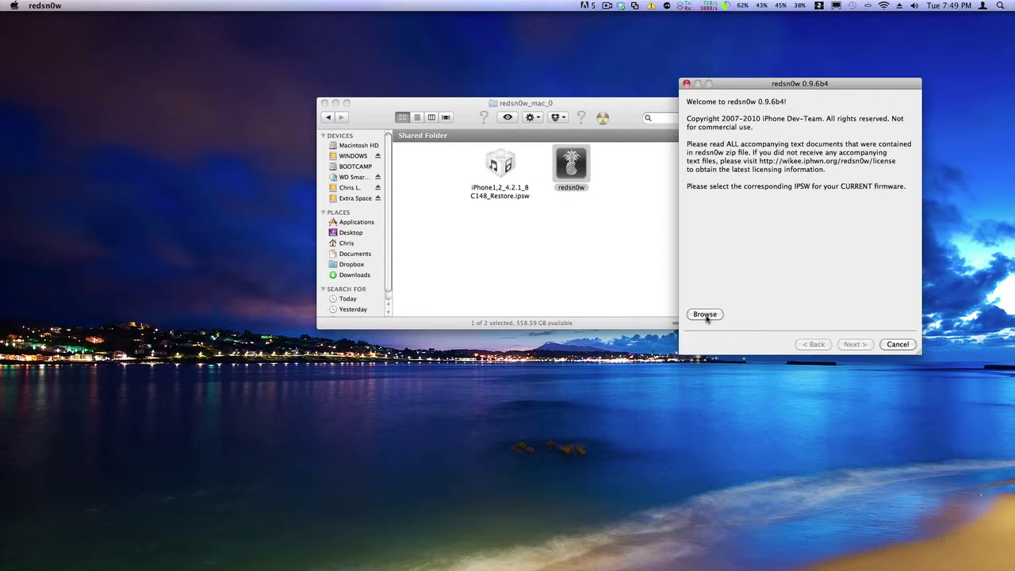
Load iPhone1,2_4.2.1_8C148_Restore.ipsw from Downloads > redsn0w_mac_0 as the firmware
{"action": "left_click", "coordinate": [707, 318]}
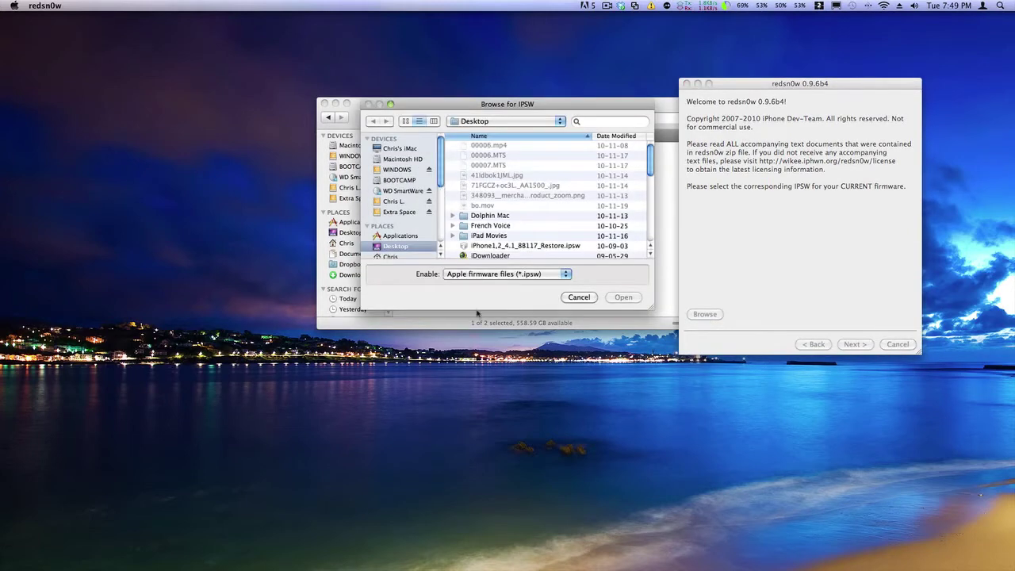
{"action": "scroll", "coordinate": [413, 238], "scroll_direction": "down", "scroll_amount": 5}
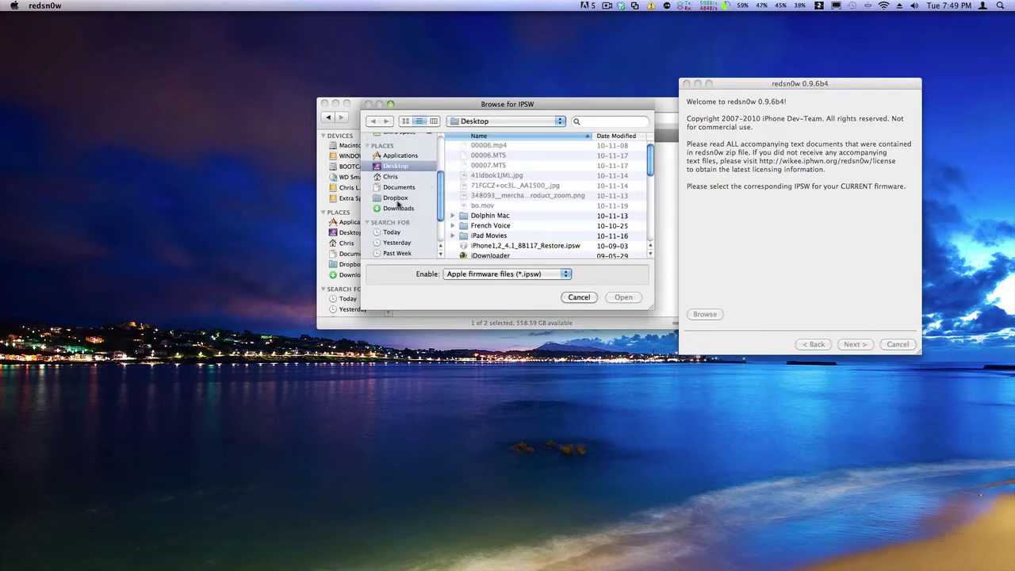
{"action": "left_click", "coordinate": [399, 208]}
{"action": "scroll", "coordinate": [508, 188], "scroll_direction": "down", "scroll_amount": 5}
{"action": "scroll", "coordinate": [508, 188], "scroll_direction": "down", "scroll_amount": 5}
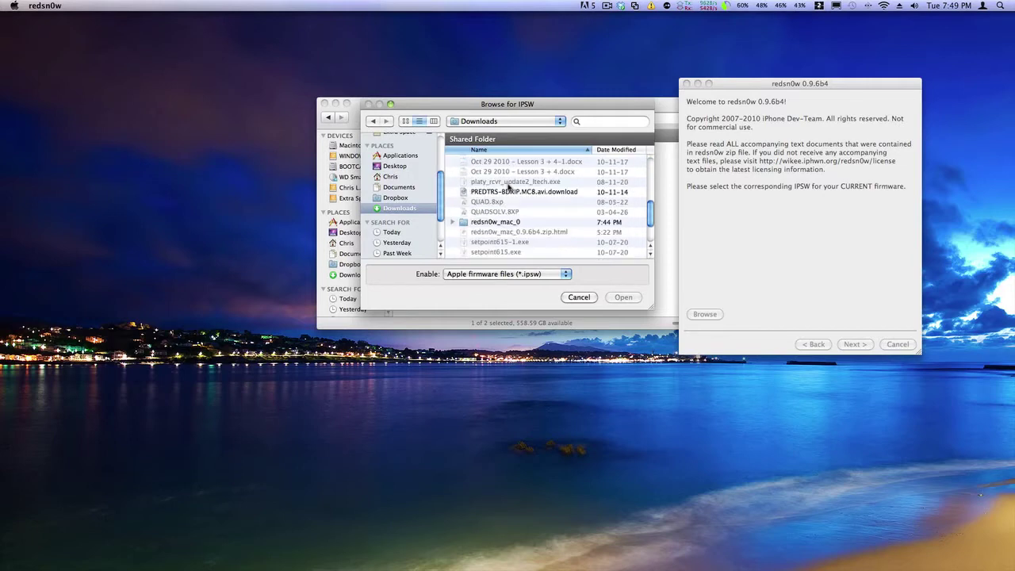
{"action": "left_click", "coordinate": [477, 223]}
{"action": "double_click", "coordinate": [477, 229]}
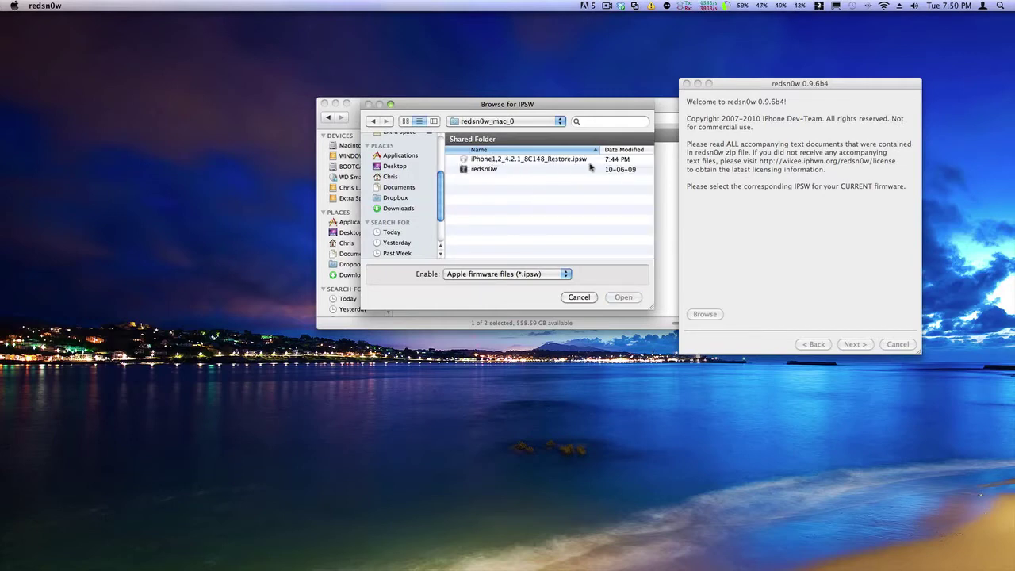
{"action": "double_click", "coordinate": [585, 159]}
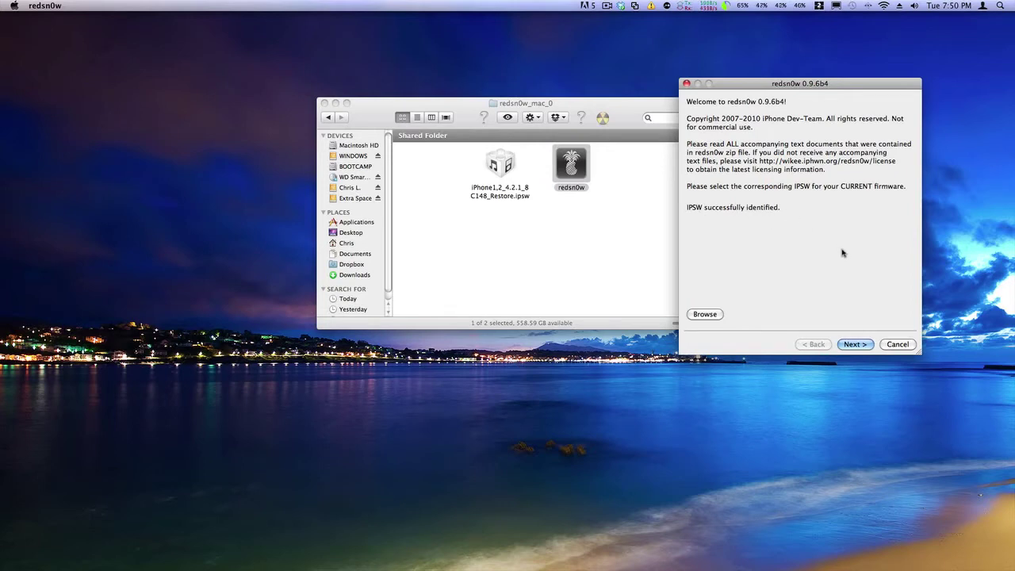
Continue past the identified firmware to the jailbreak options and centre that window
{"action": "left_click", "coordinate": [864, 347]}
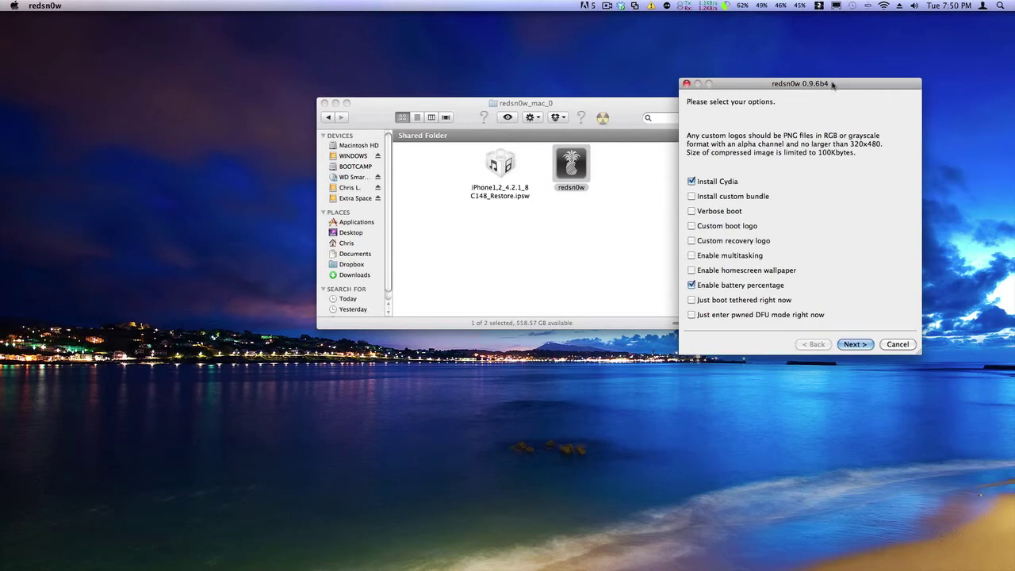
{"action": "left_click_drag", "start_coordinate": [834, 86], "coordinate": [611, 97]}
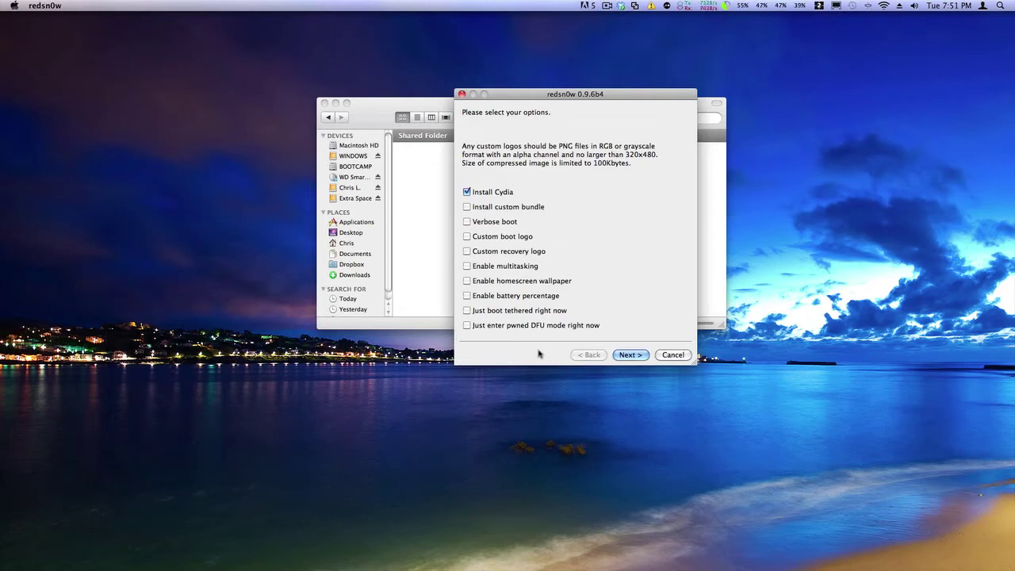
Accept the jailbreak options with only Install Cydia selected
{"action": "left_click", "coordinate": [627, 355]}
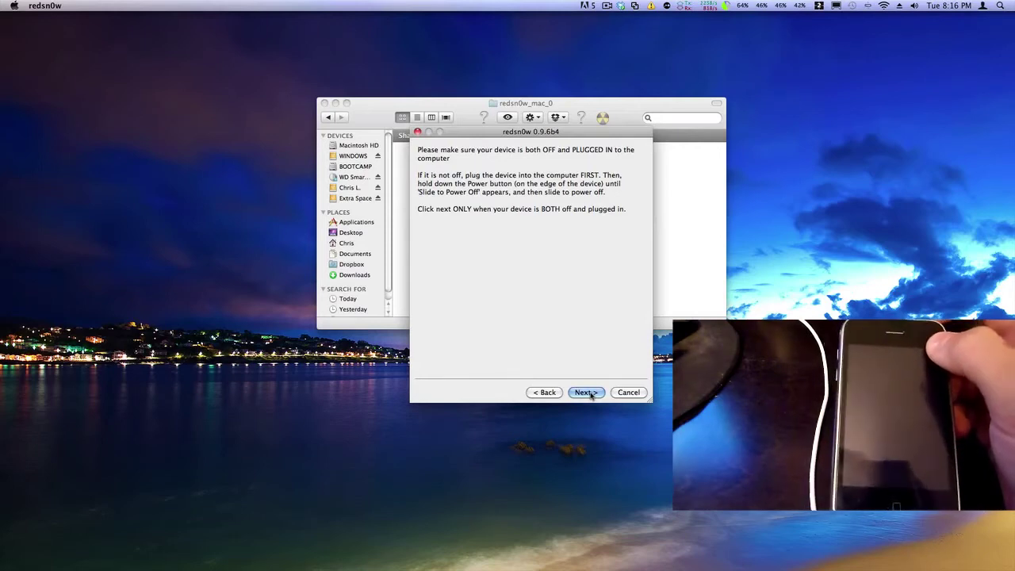
Confirm the iPhone is powered off and plugged in to reach the DFU instructions
{"action": "left_click", "coordinate": [591, 395]}
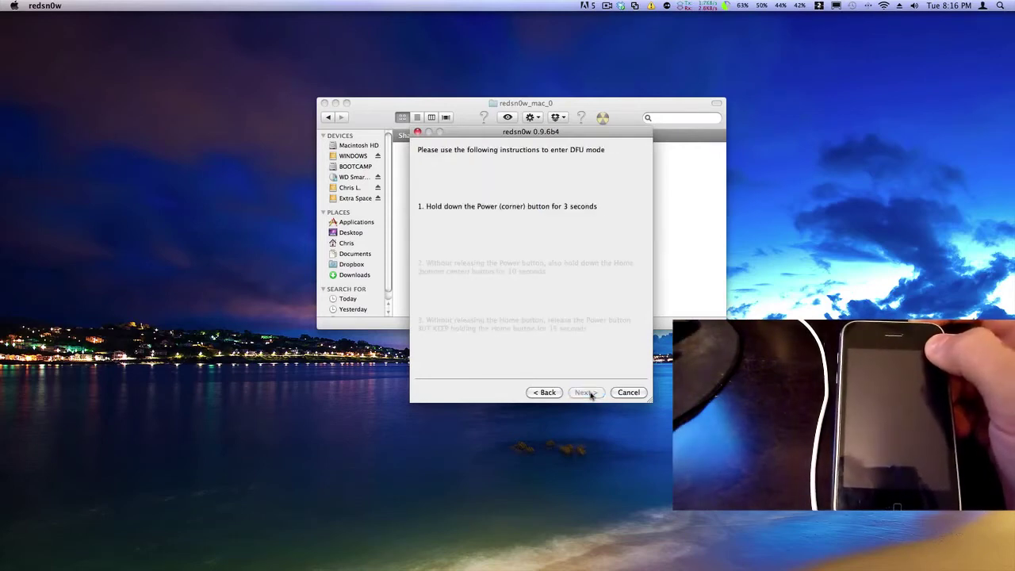